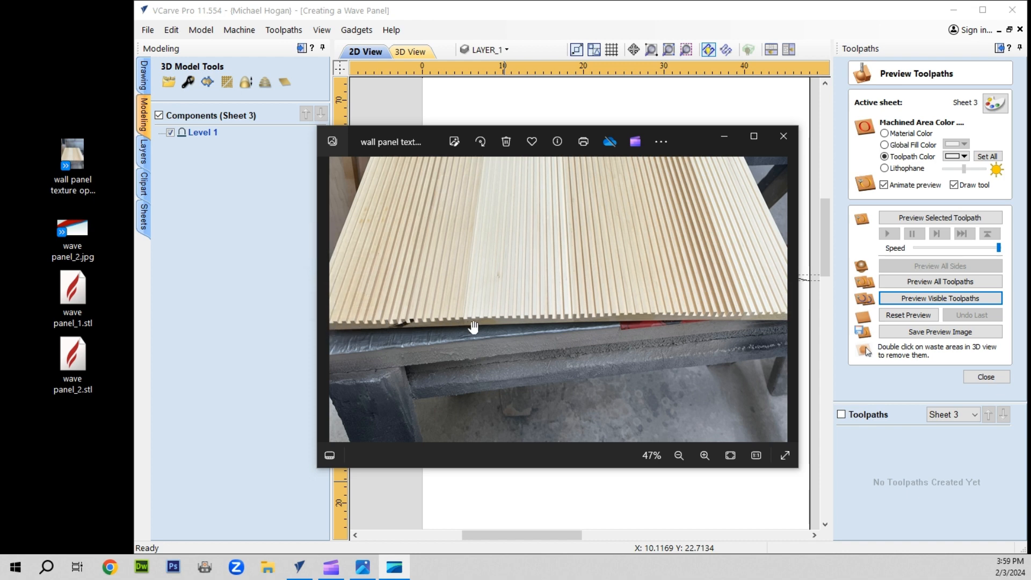
Inspect the grooves along the front edge of the wall panel photo up close and close the photo.
scroll(520, 332, up, 1)
scroll(520, 331, up, 3)
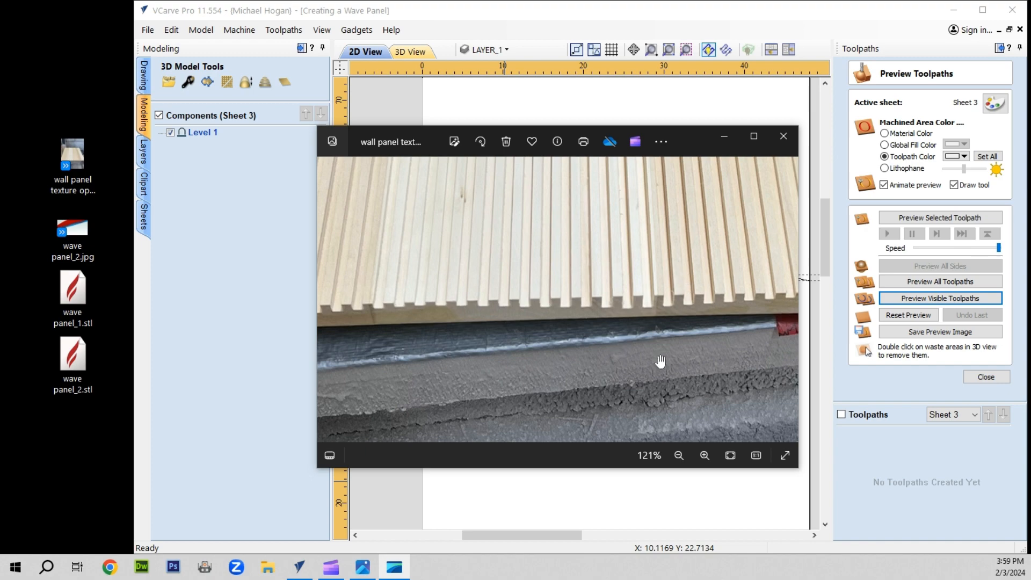
click(783, 138)
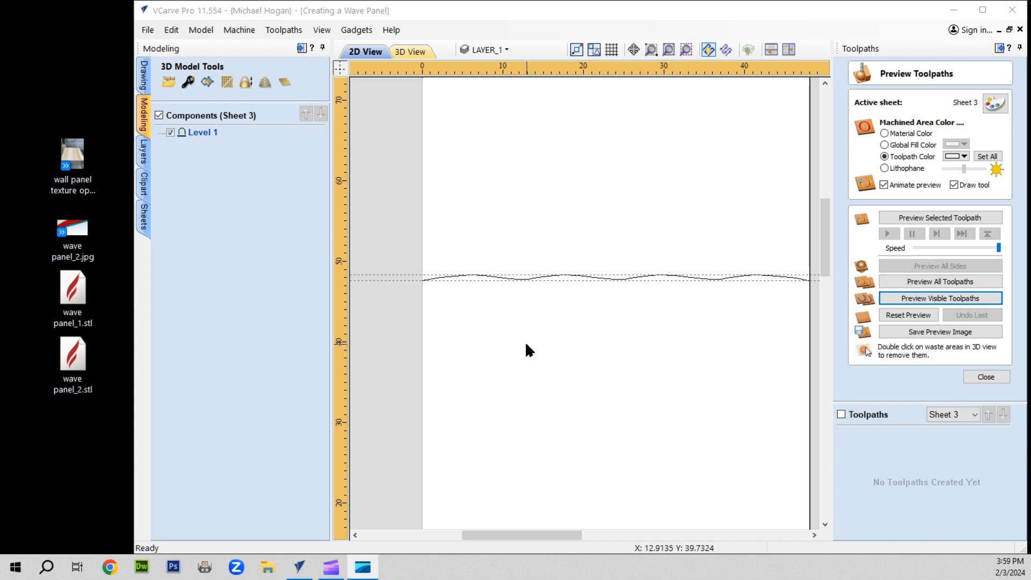
Make Sheet 1 the active sheet and view its board in 3D.
click(957, 414)
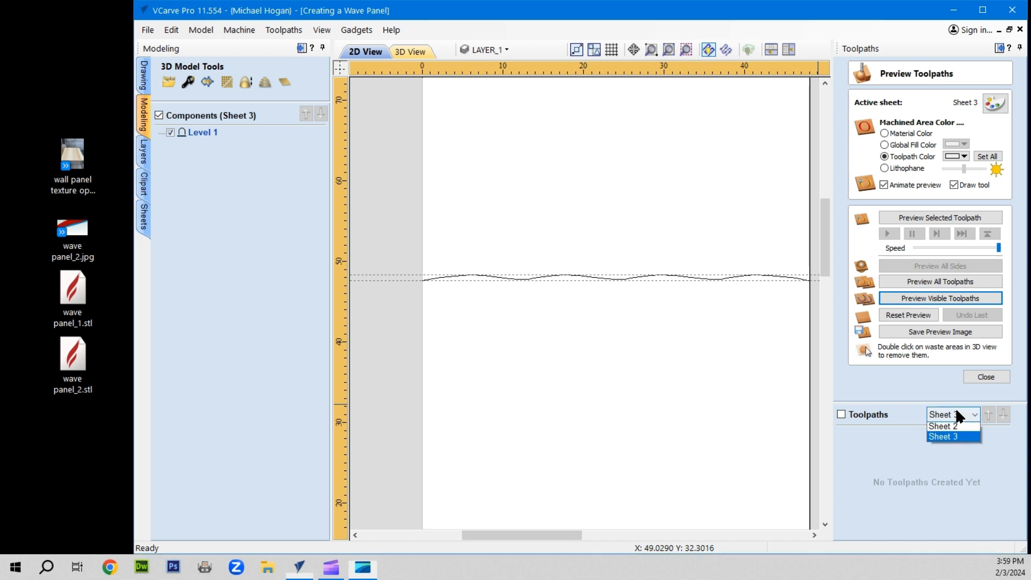
click(945, 438)
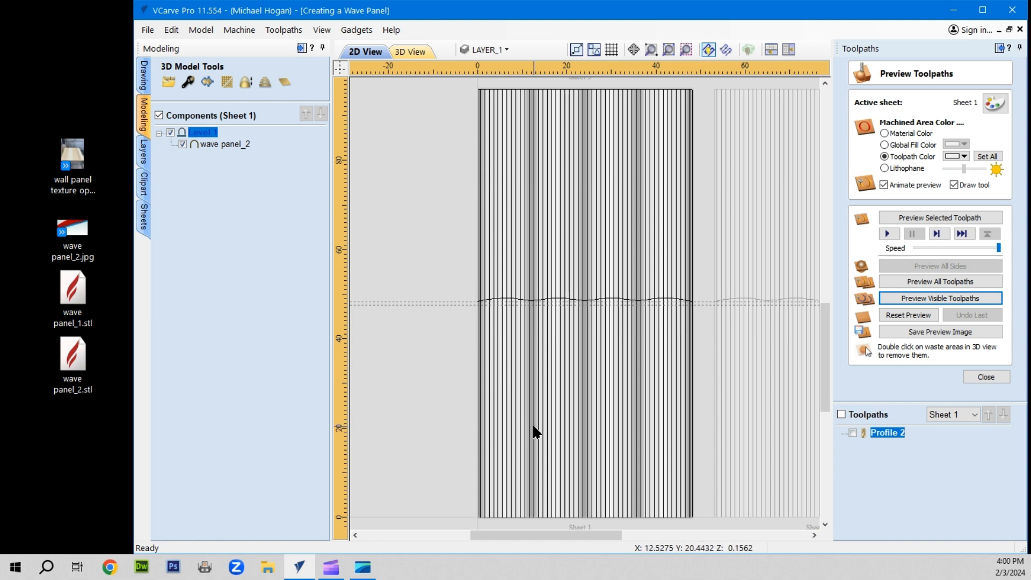
click(409, 52)
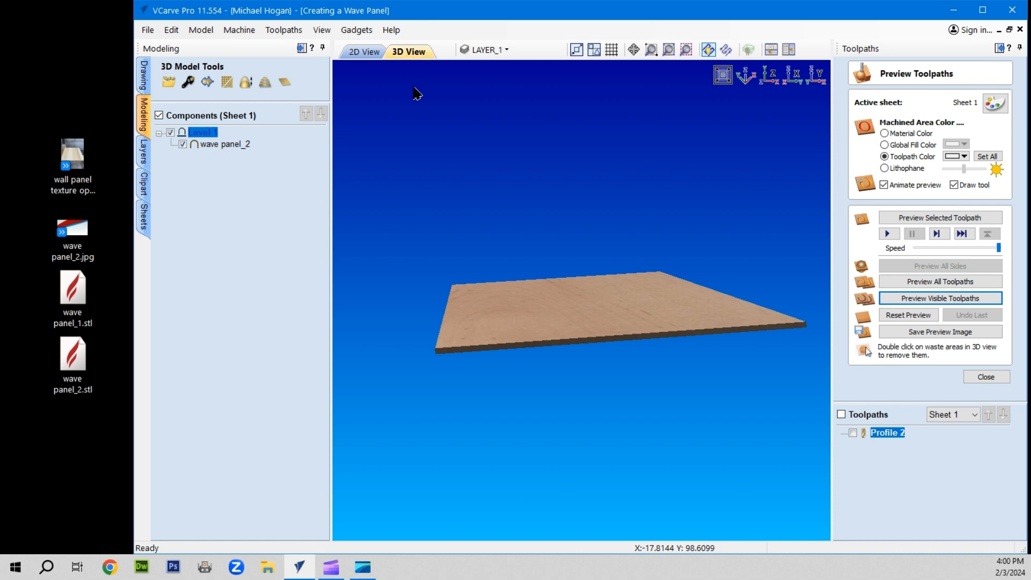
click(983, 376)
click(851, 242)
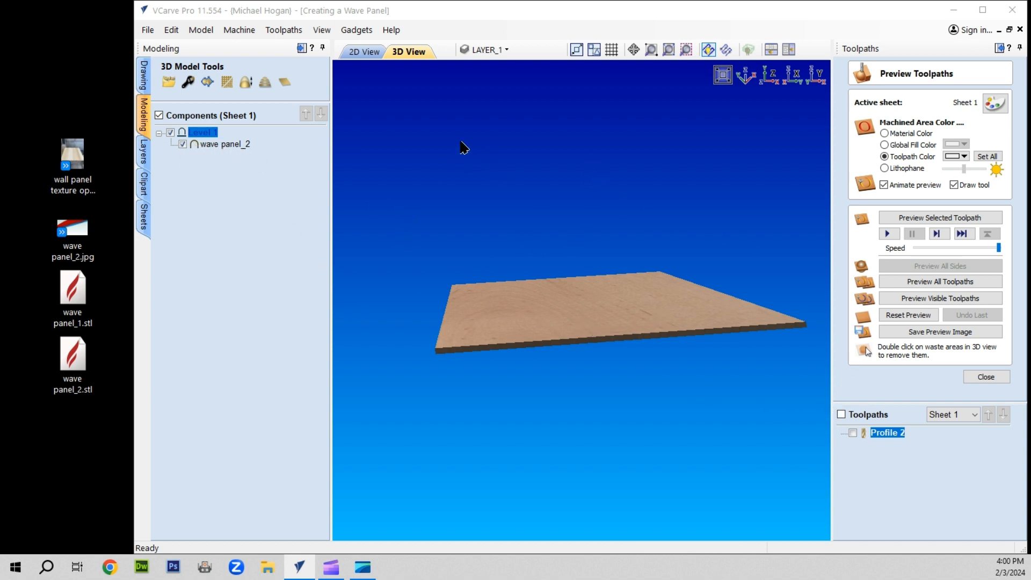
Make Sheet 2 the active sheet in the 2D view and inspect its selected wave curve.
click(367, 52)
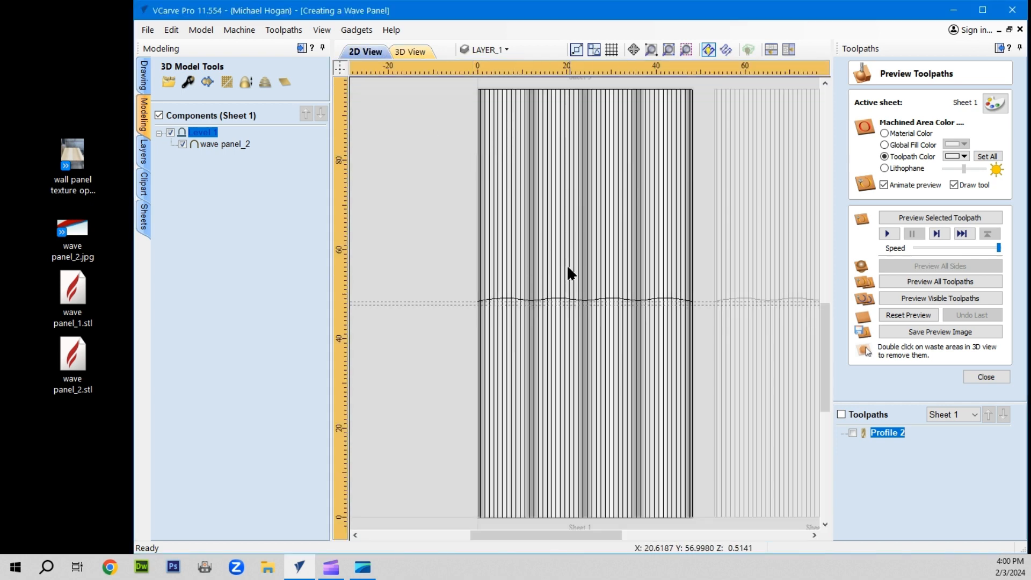
click(956, 416)
click(943, 449)
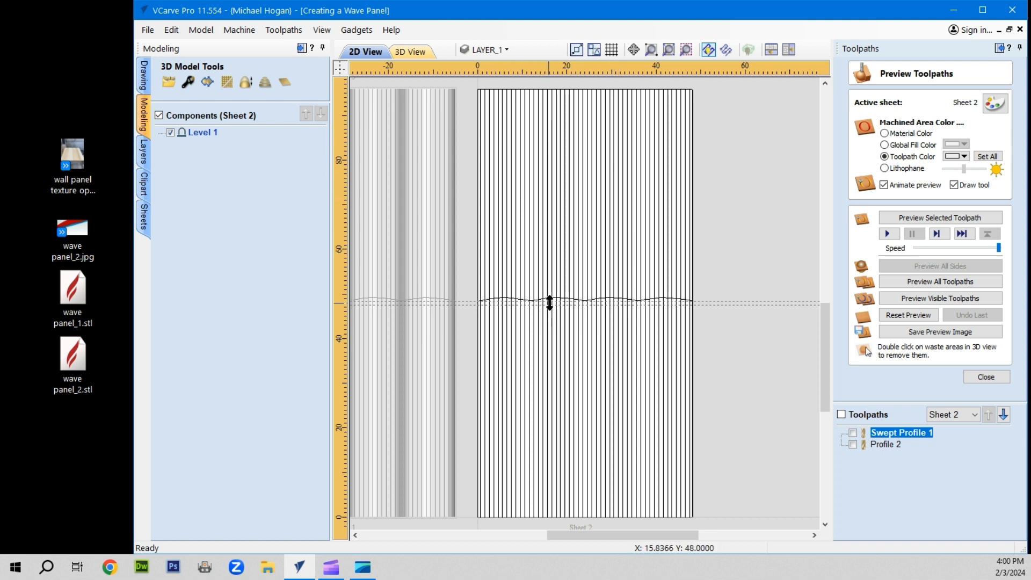
scroll(546, 301, up, 3)
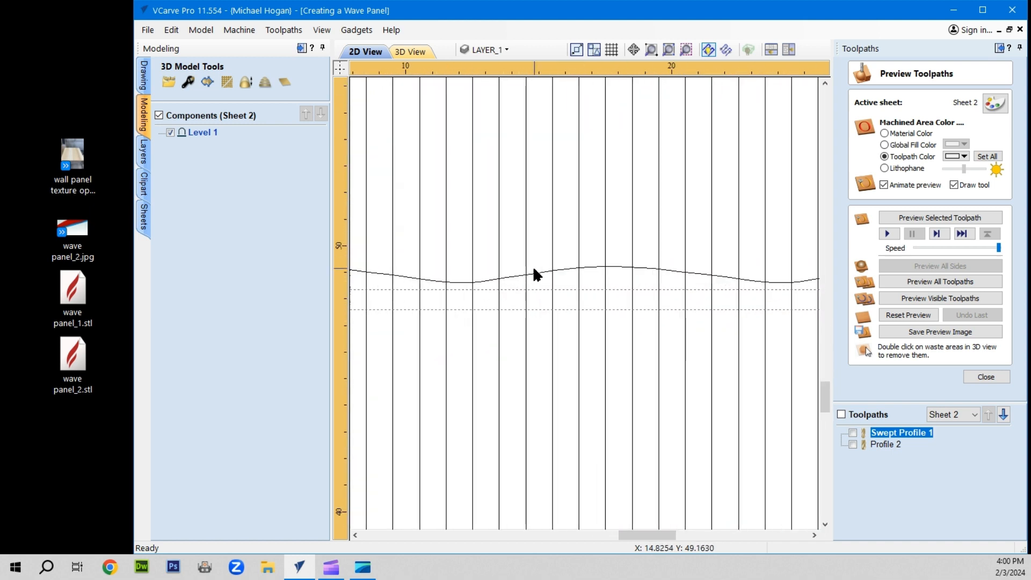
click(536, 276)
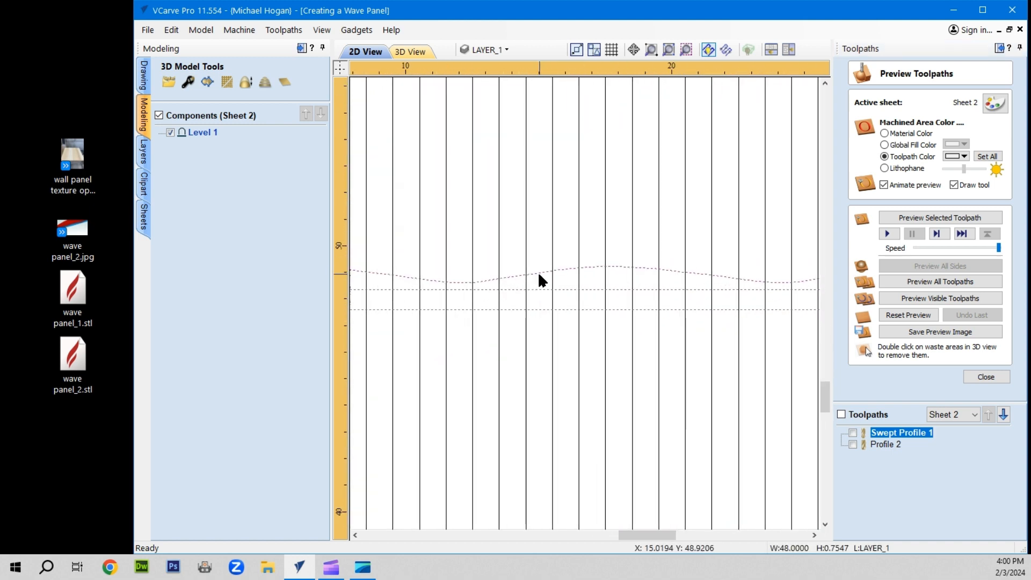
scroll(541, 280, down, 2)
scroll(571, 282, down, 2)
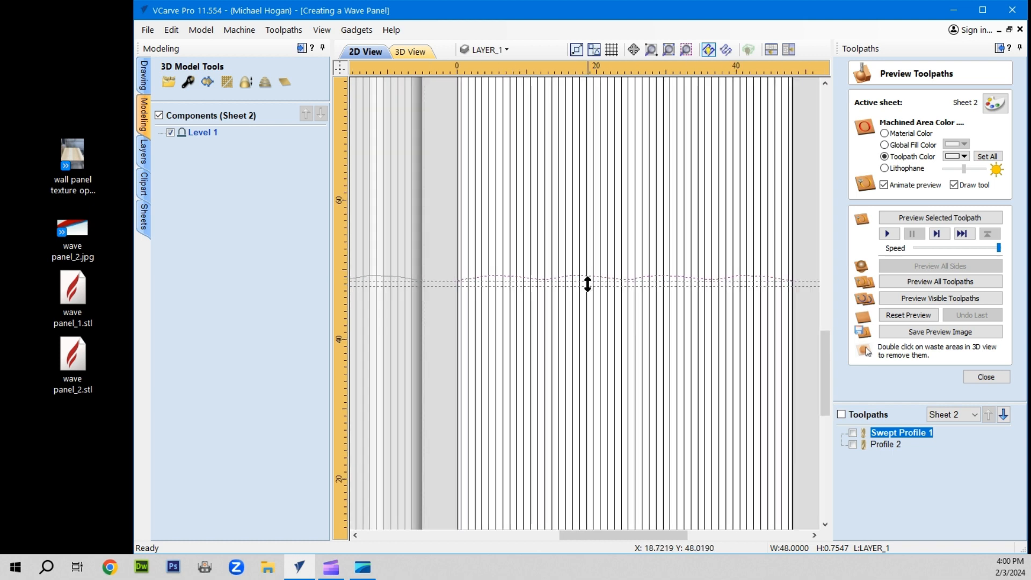
Select the vertical line at the left edge of Sheet 2 and examine the groove lines alongside the other sheets.
click(456, 247)
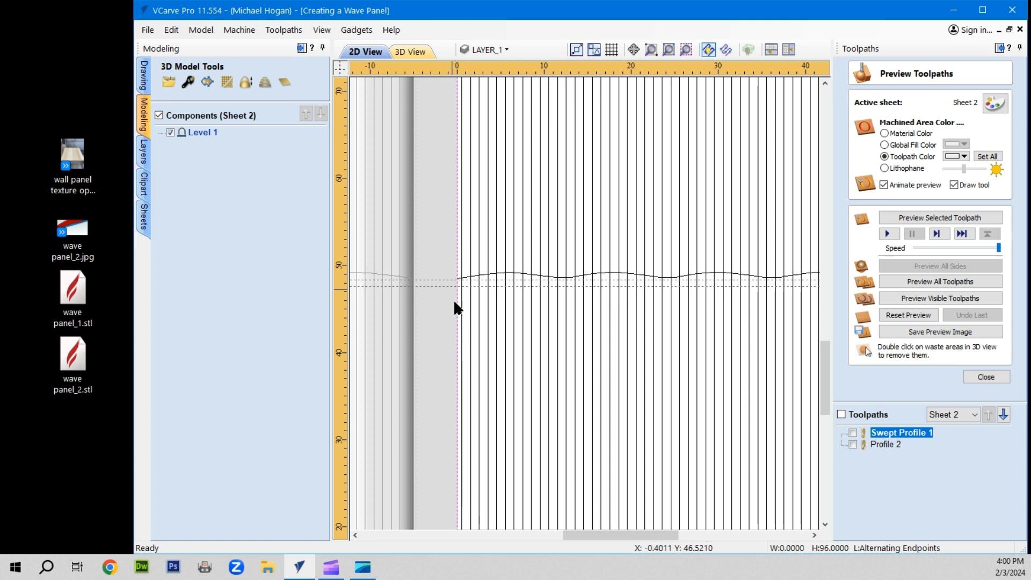
scroll(459, 472, down, 3)
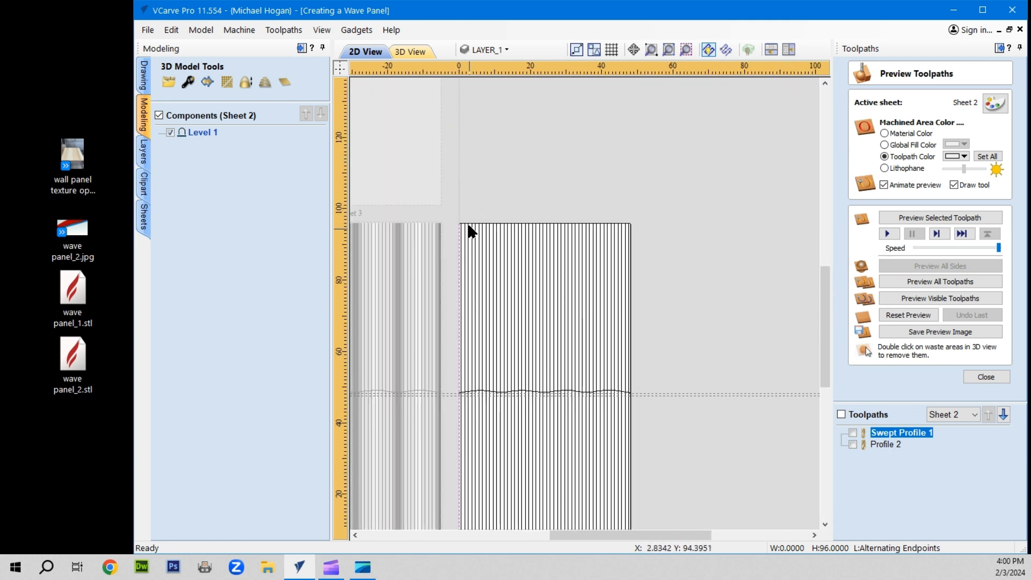
scroll(534, 472, down, 2)
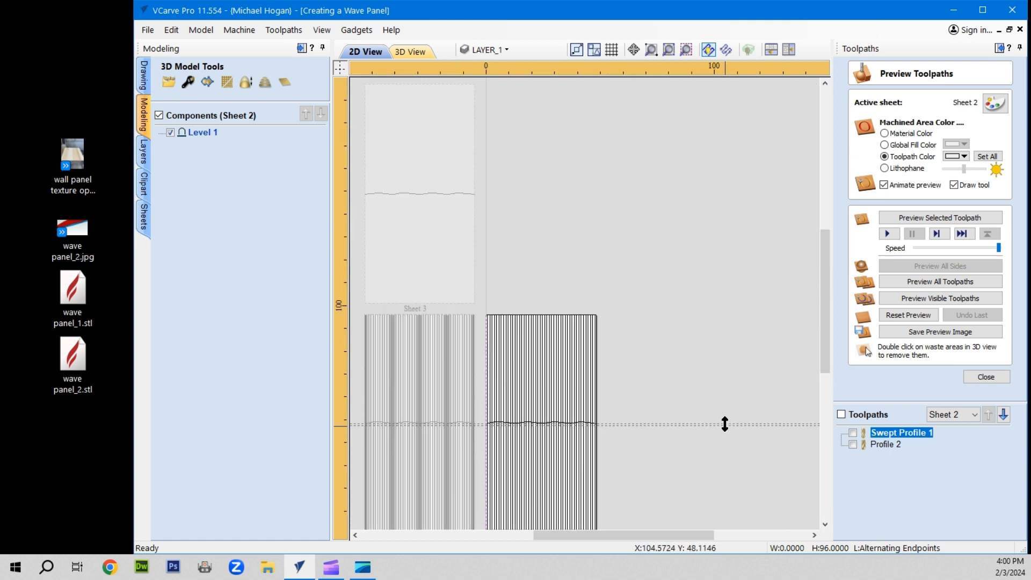
scroll(573, 456, up, 3)
scroll(621, 388, down, 4)
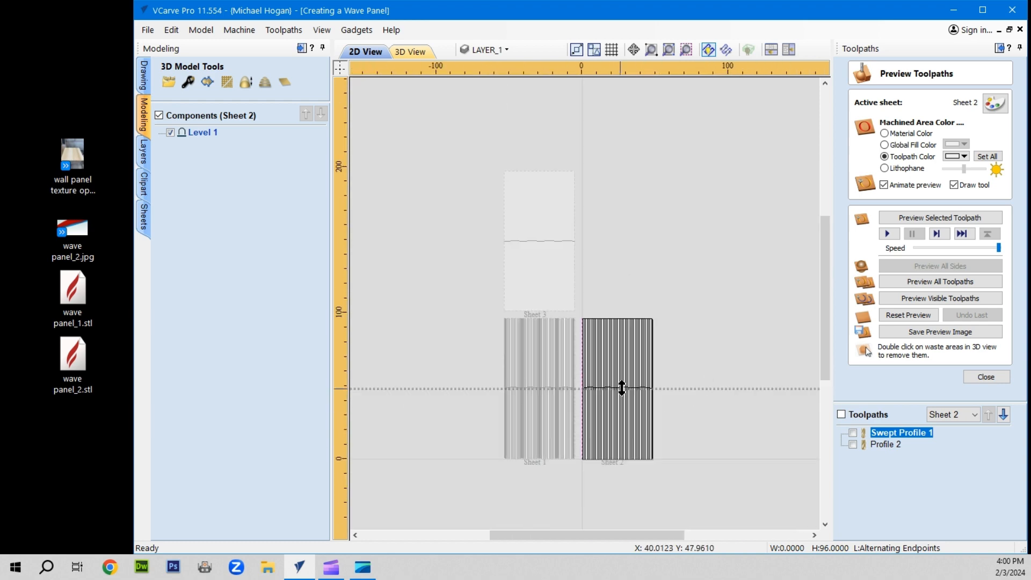
scroll(600, 456, up, 2)
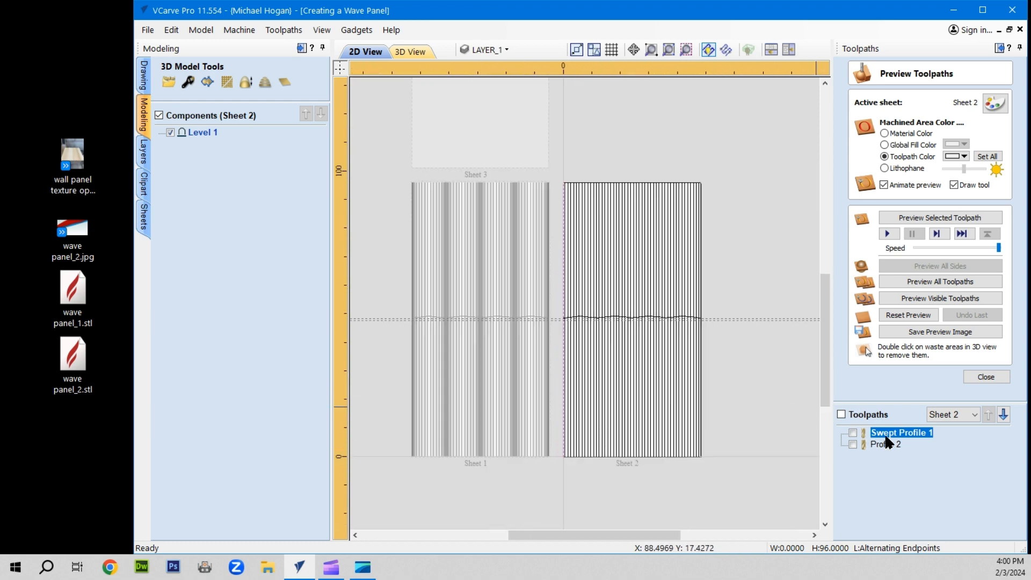
Activate Sheet 1, make its Profile 2 toolpath visible and preview the cut in 3D.
click(460, 280)
click(974, 413)
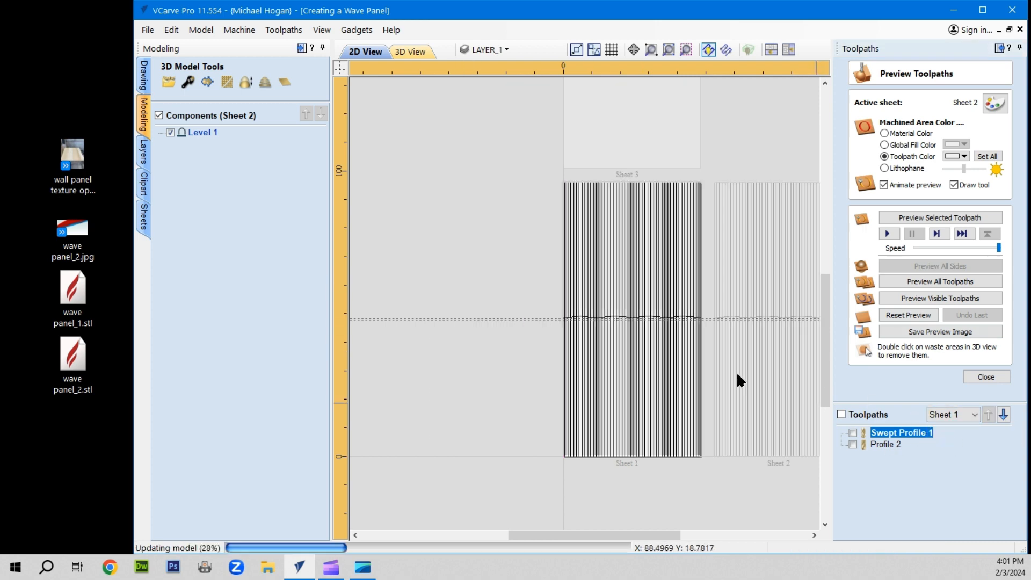
click(841, 414)
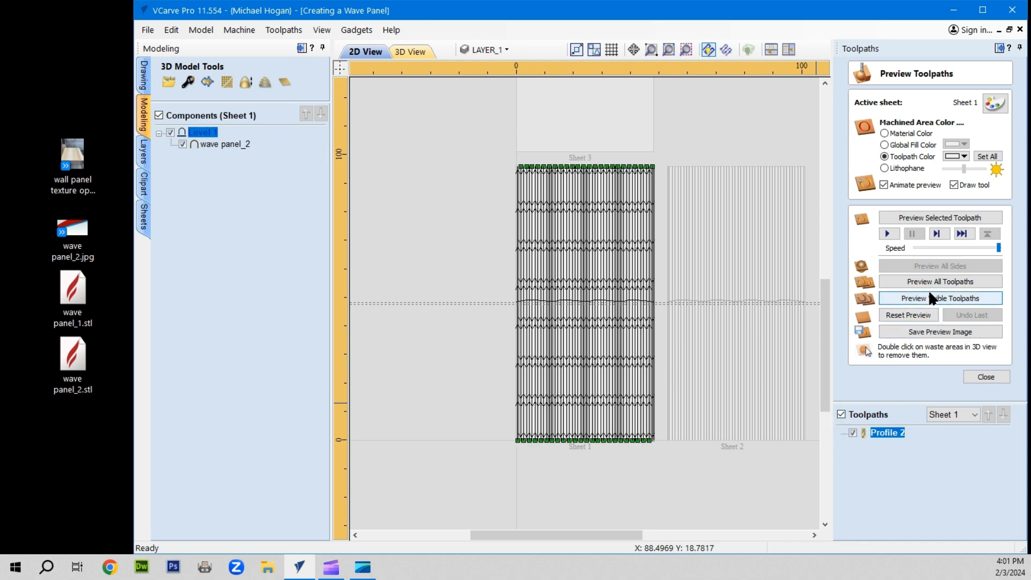
click(424, 48)
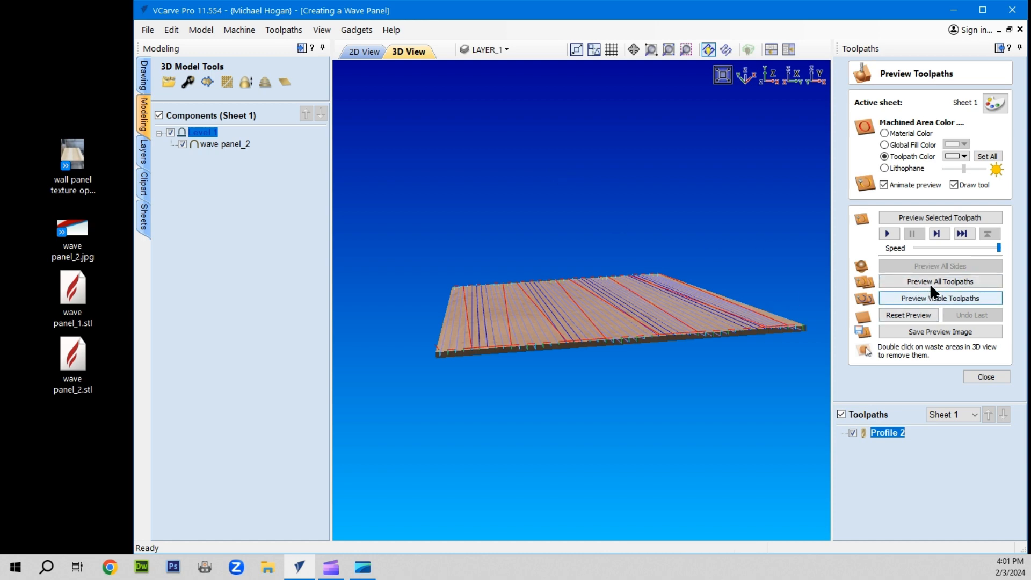
click(936, 296)
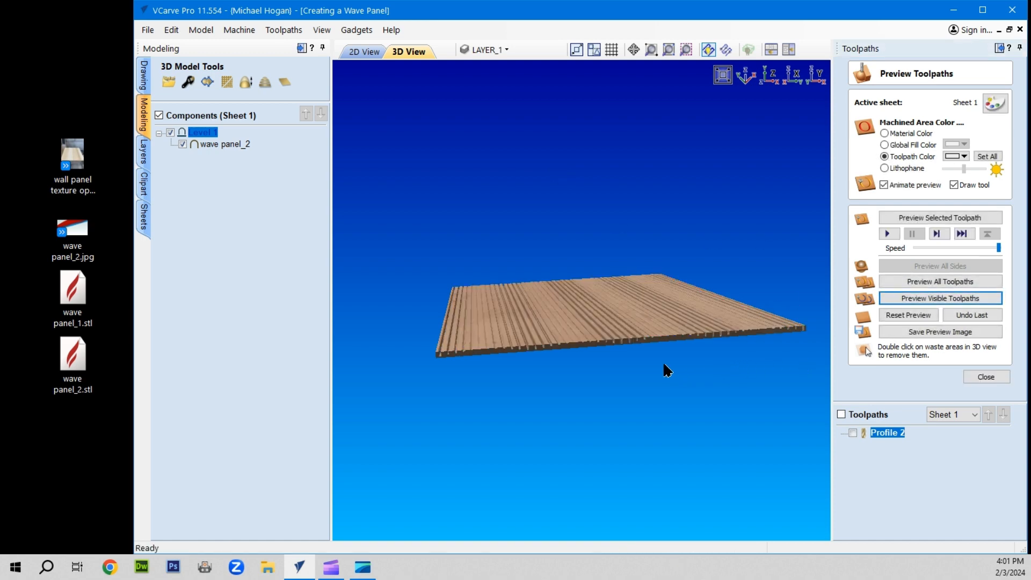
Examine the groove depths along the front edge of the previewed Sheet 1 panel.
scroll(644, 376, up, 3)
scroll(536, 432, up, 2)
mouse_move(515, 427)
mouse_down()
mouse_move(507, 411)
mouse_move(501, 417)
mouse_up()
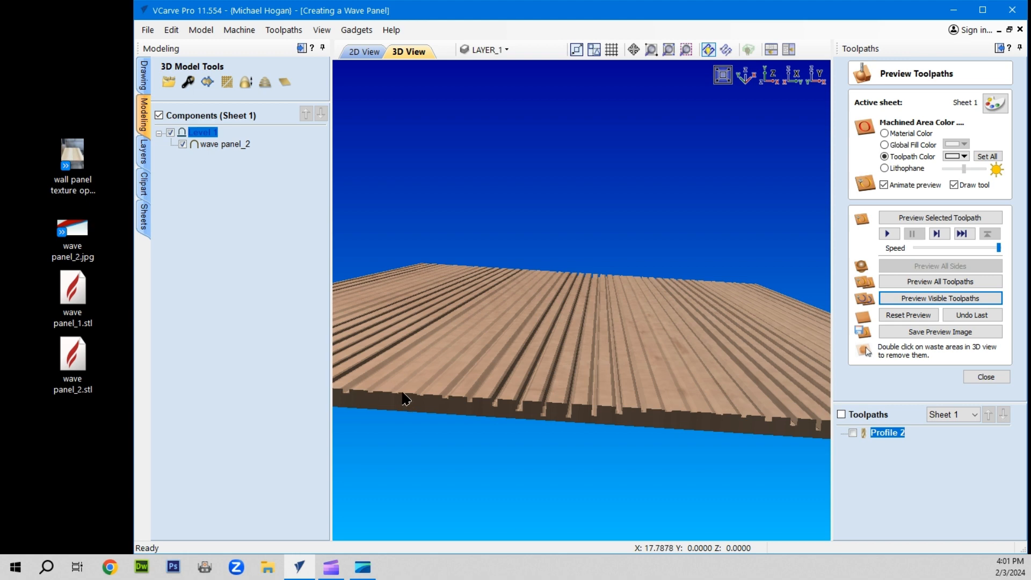
drag(405, 399, 548, 385)
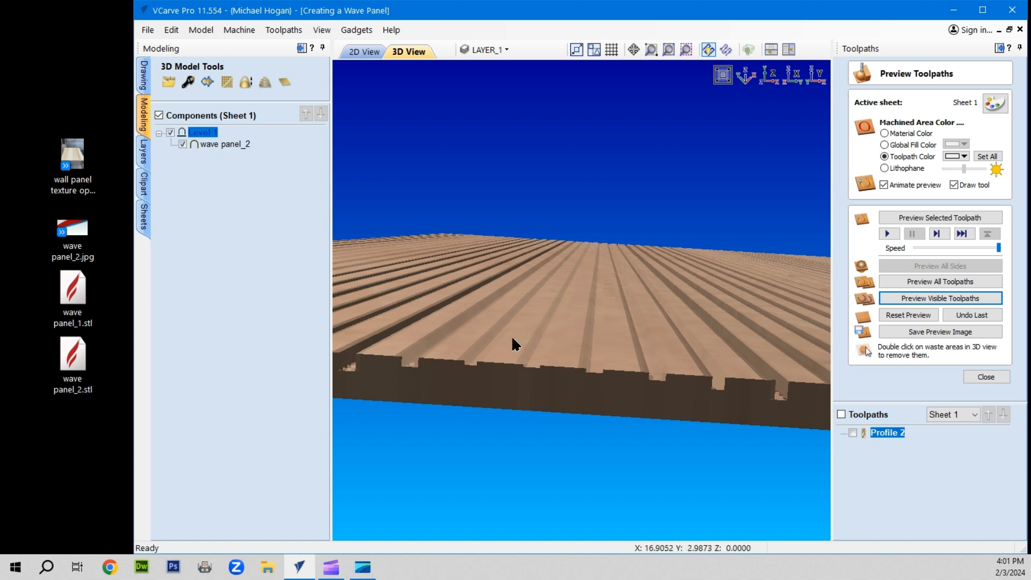
drag(572, 331, 556, 359)
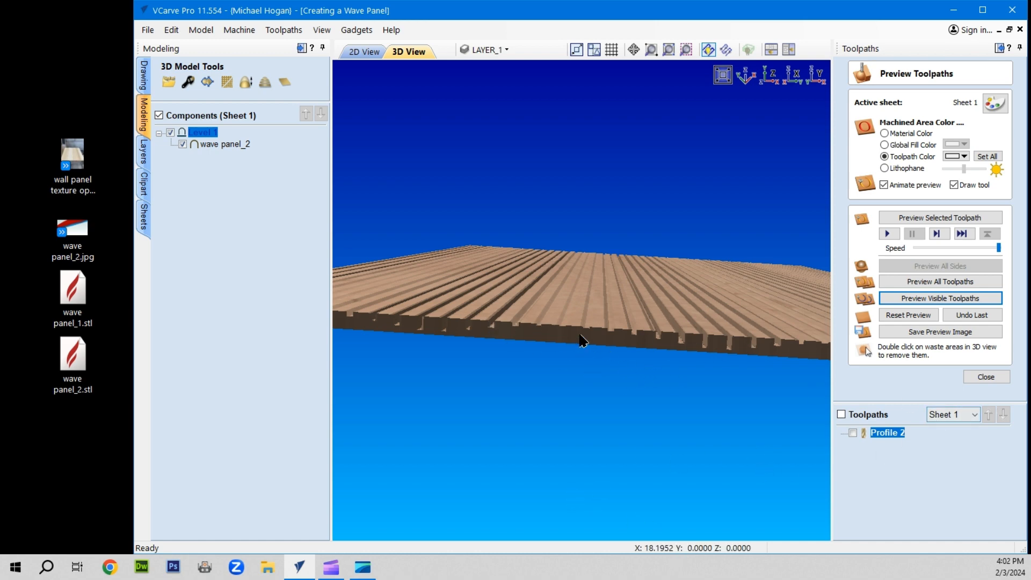
Activate Sheet 2 and display its Swept Profile 1 toolpath in the 2D view.
click(951, 414)
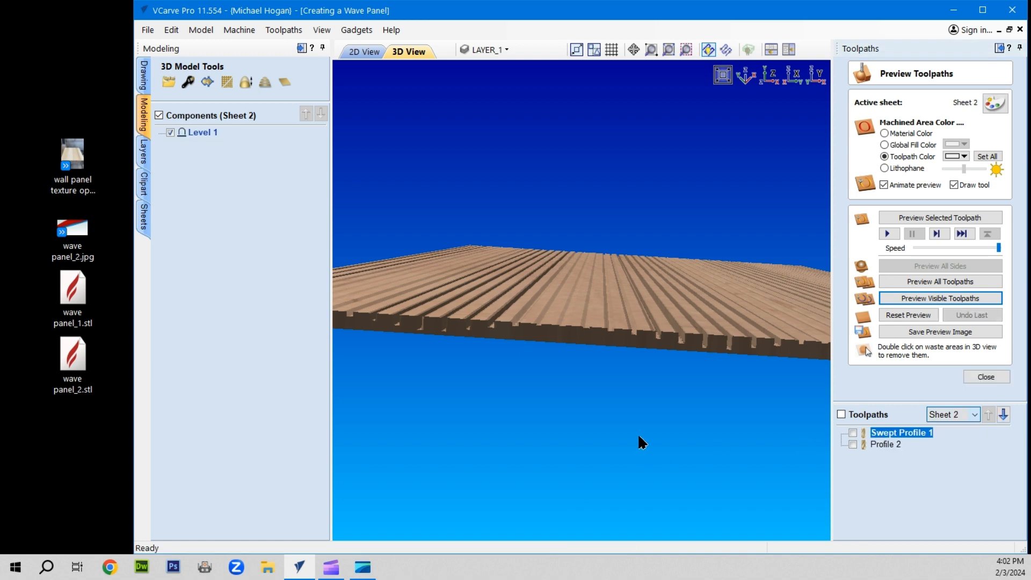
click(359, 52)
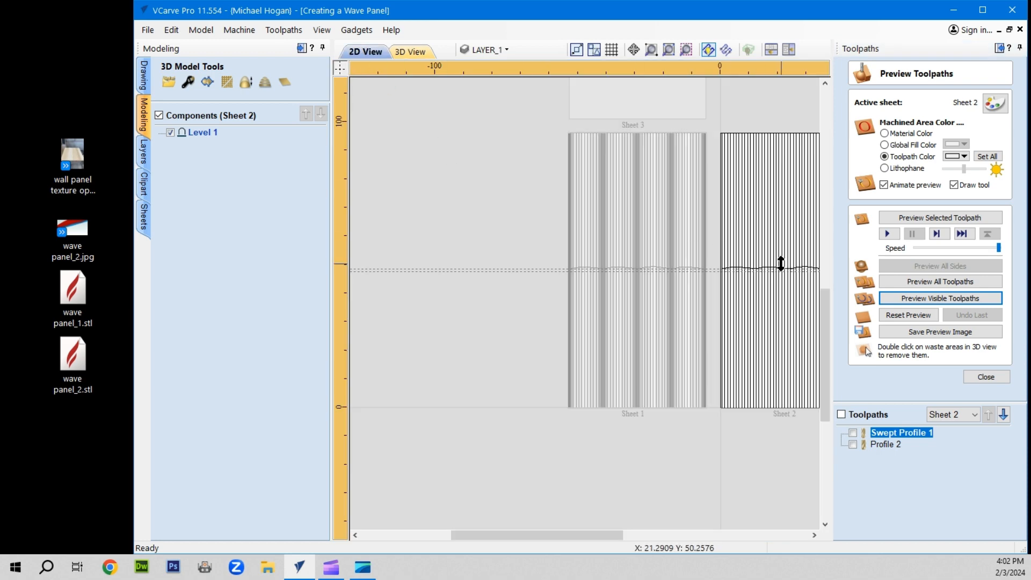
scroll(796, 290, up, 1)
scroll(794, 285, up, 1)
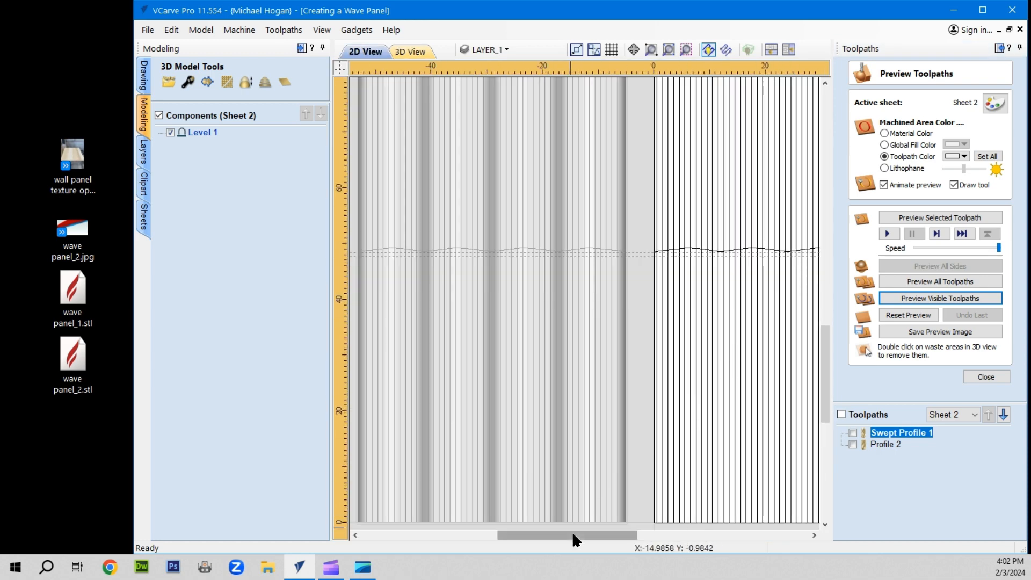
drag(572, 534, 629, 522)
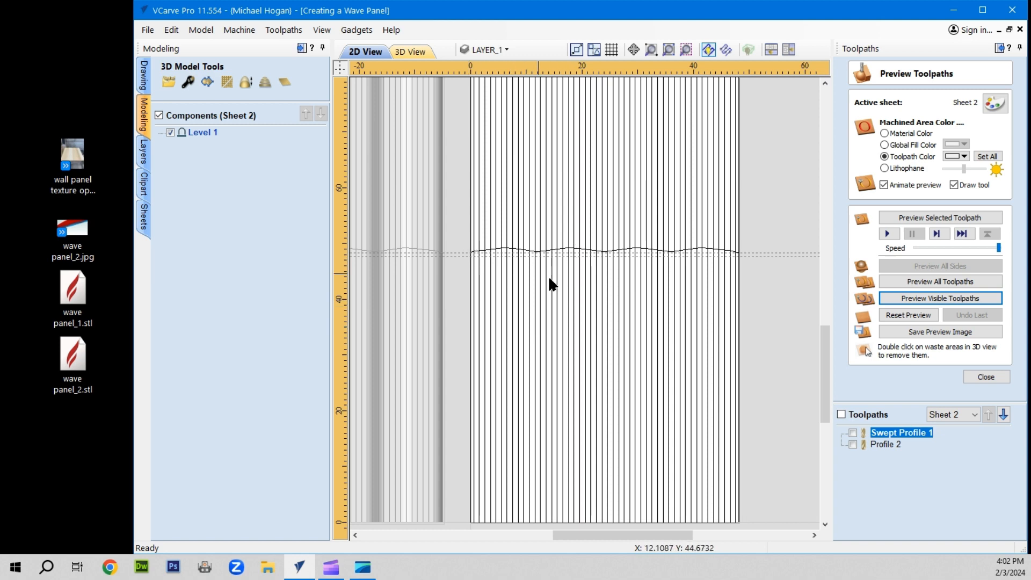
key(space)
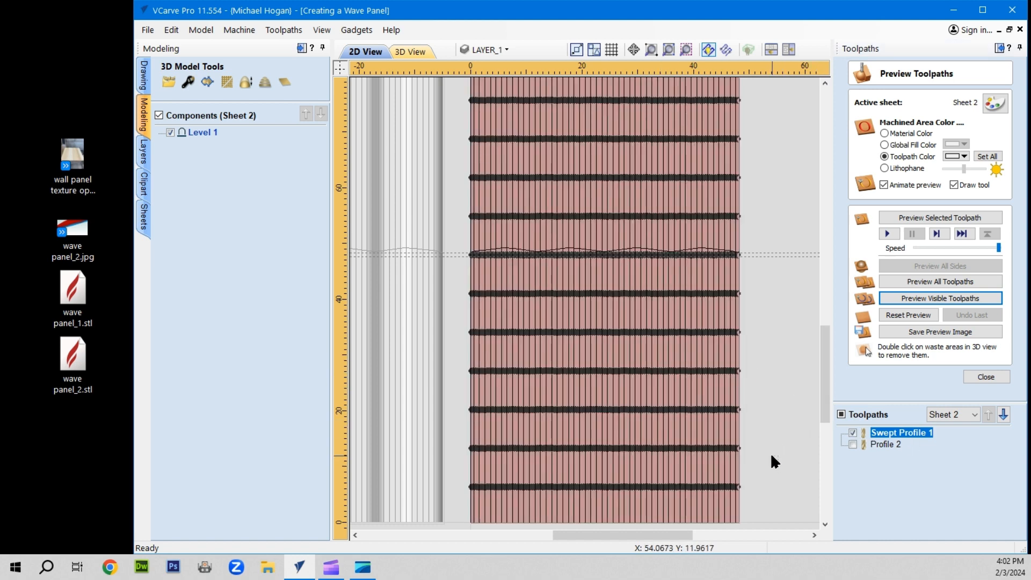
scroll(769, 427, down, 2)
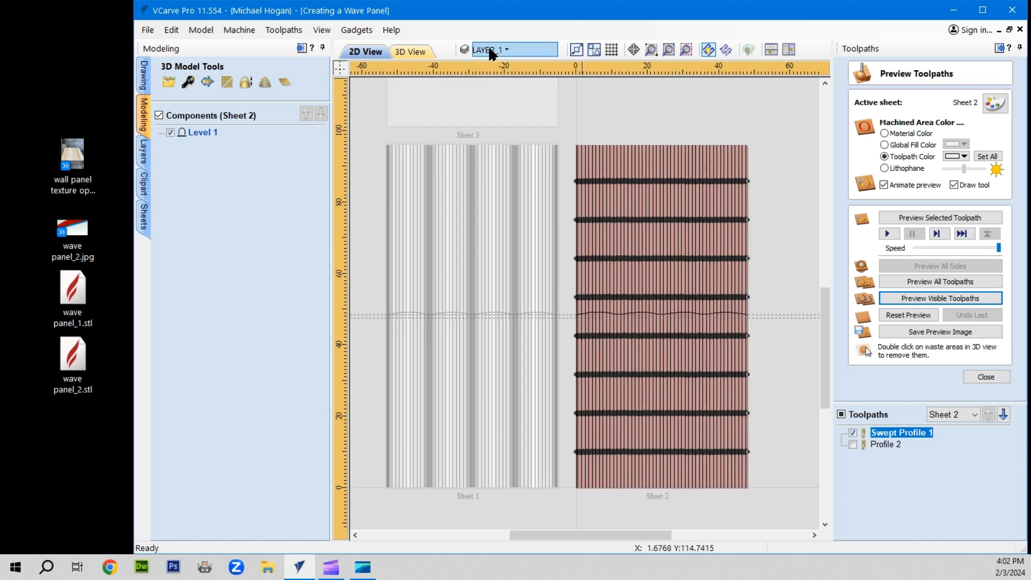
Preview the Swept Profile 1 and Profile 2 toolpaths of Sheet 2 in 3D and inspect the machined wave panel.
click(414, 51)
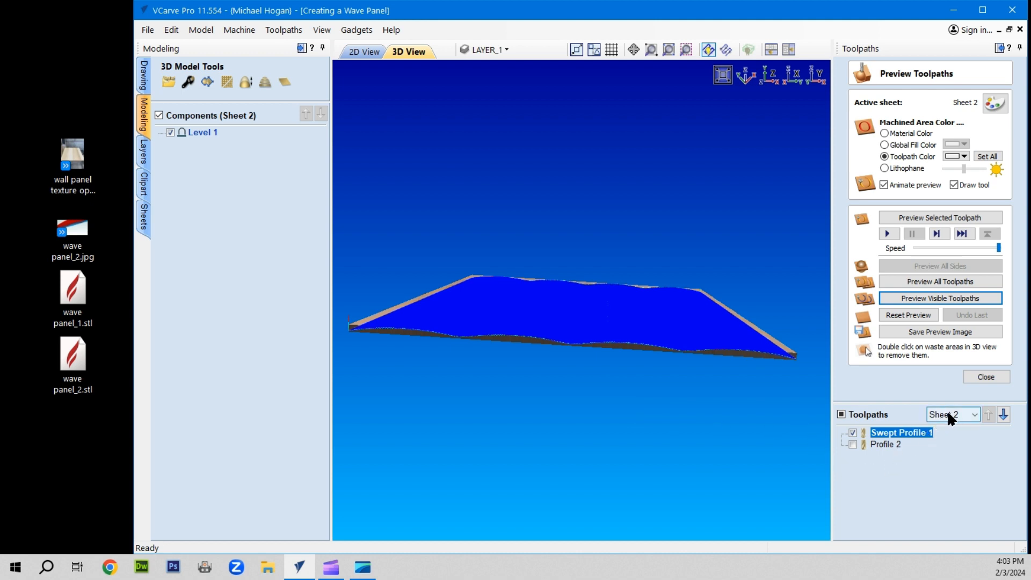
click(923, 297)
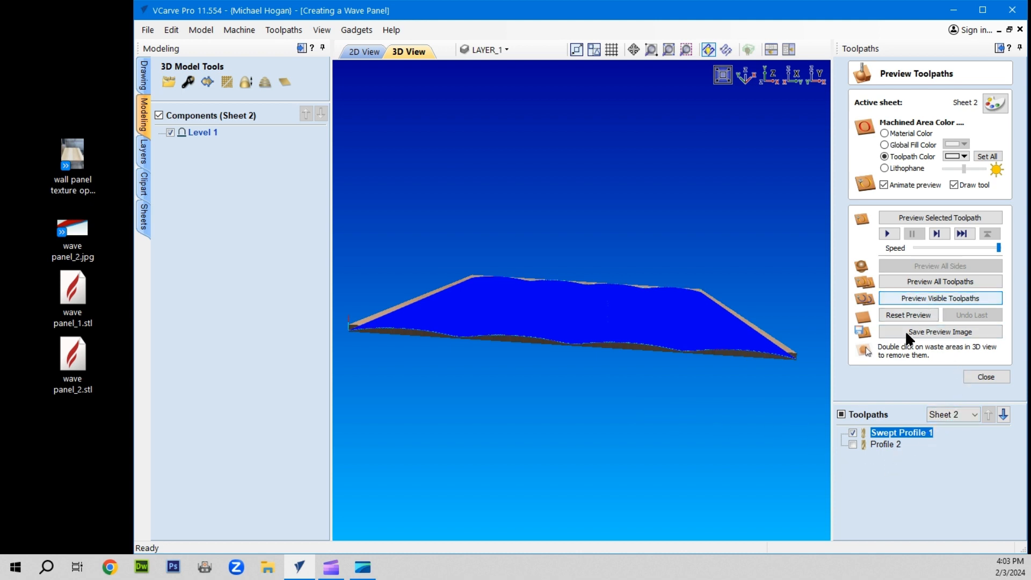
click(853, 444)
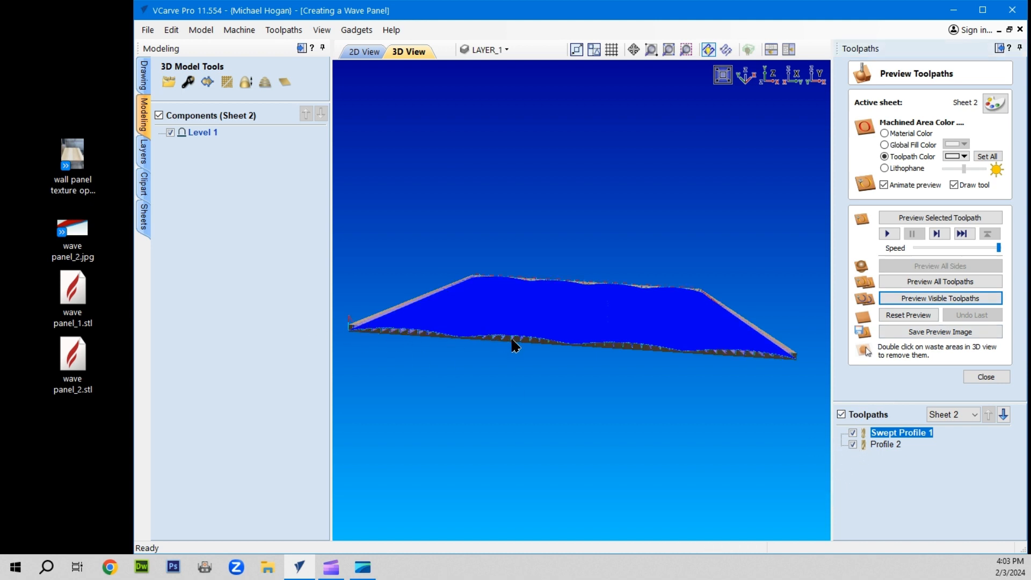
click(921, 296)
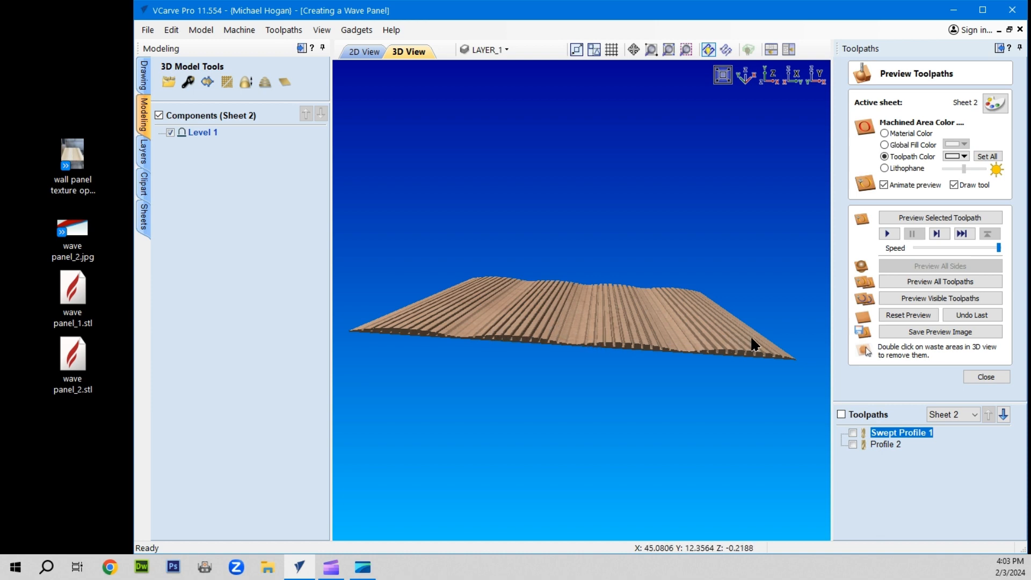
scroll(763, 368, up, 3)
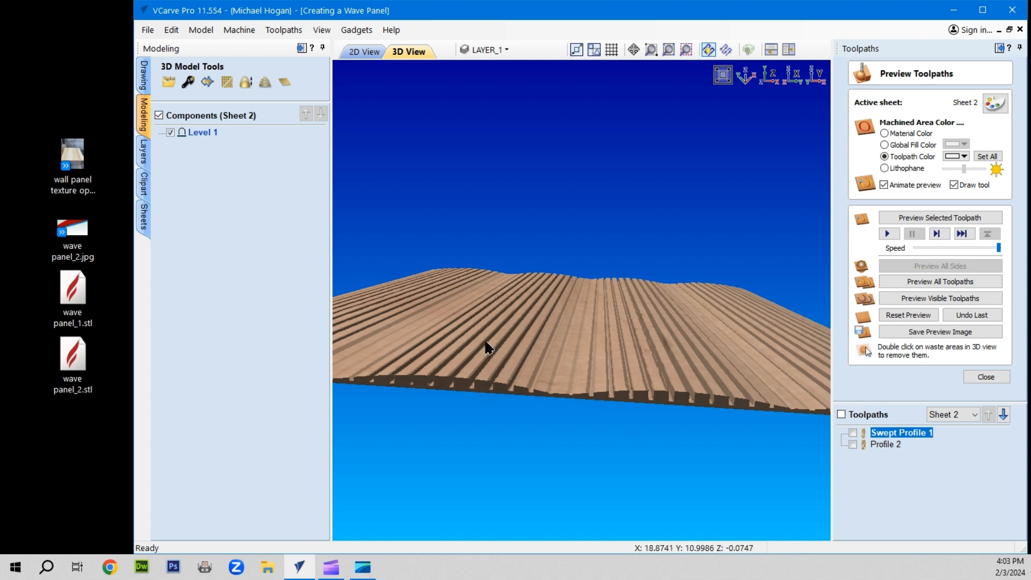
scroll(500, 340, down, 2)
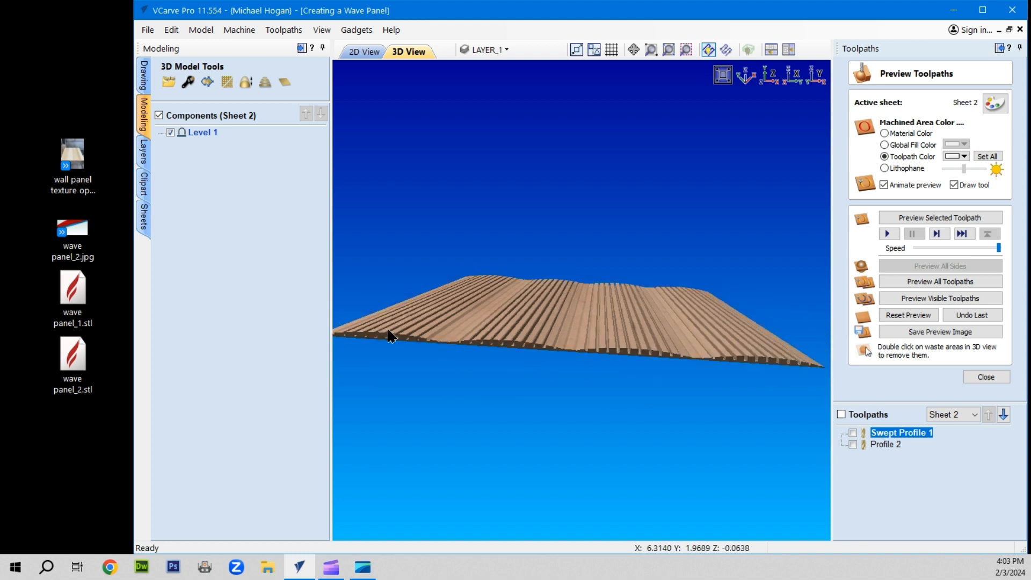